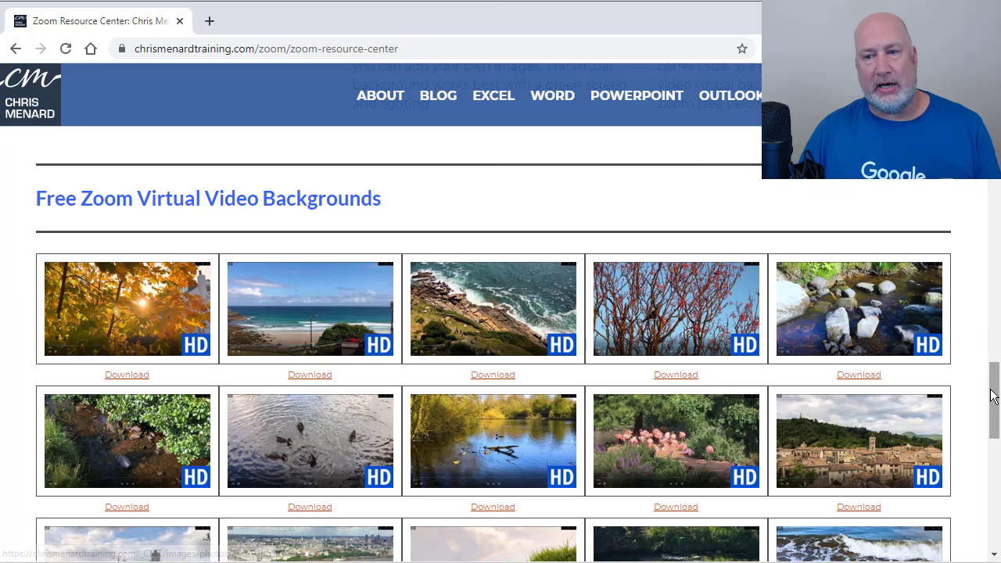
- Look through the free virtual video backgrounds and training videos on the Zoom Resource Center page
left_click_drag(993, 395, 970, 188)
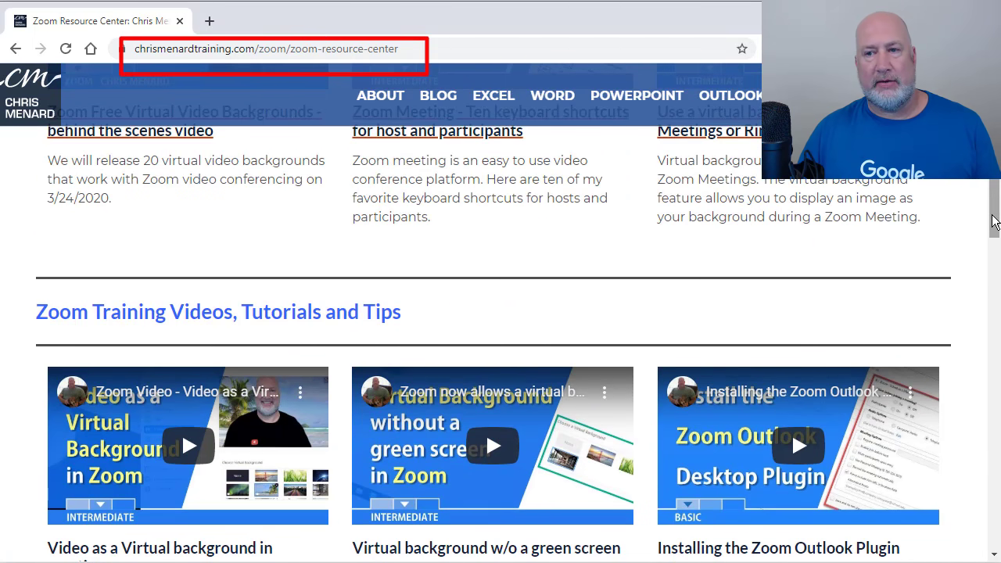
mouse_move(994, 219)
left_mouse_down()
mouse_move(977, 442)
mouse_move(983, 415)
mouse_move(990, 483)
left_mouse_up()
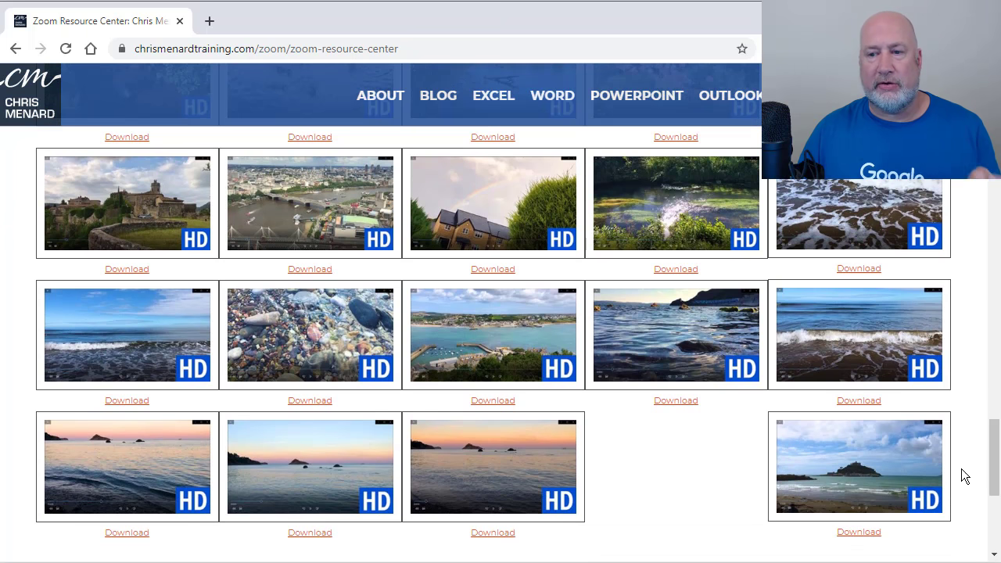
scroll(995, 473, "up", 2)
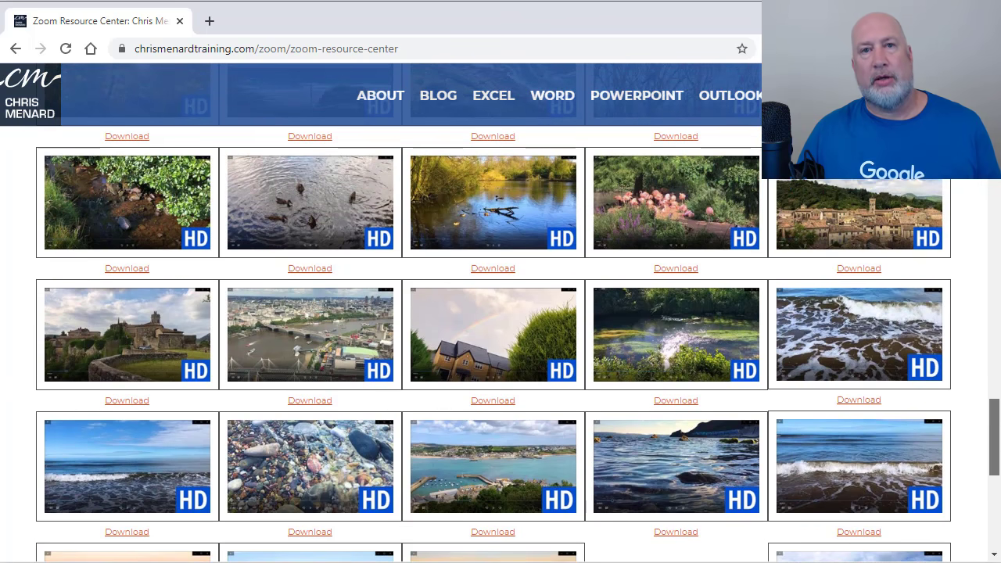
scroll(993, 434, "up", 9)
scroll(501, 352, "up", 15)
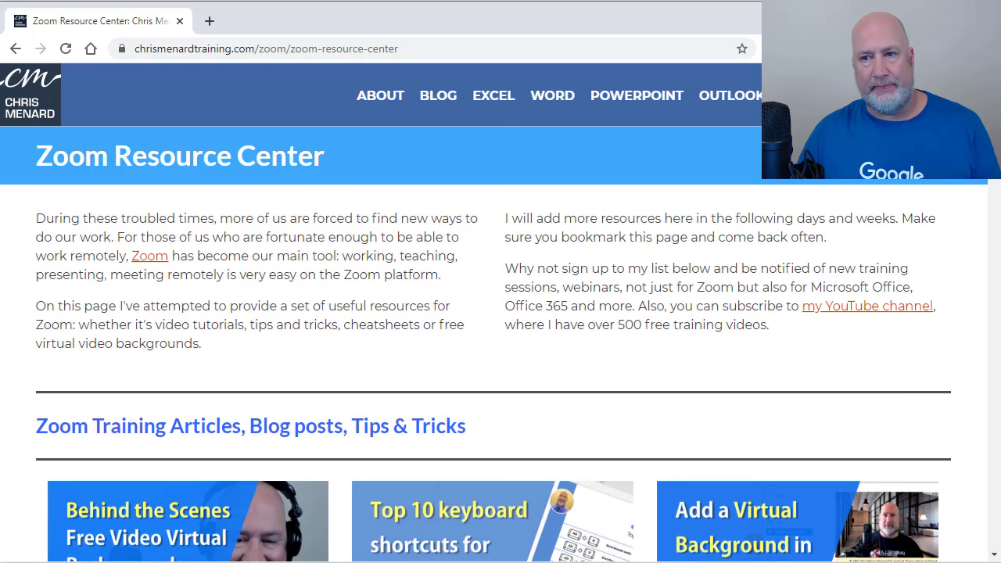
- Open the article on ten Zoom Meeting keyboard shortcuts for host and participants and look through it
scroll(504, 245, "down", 4)
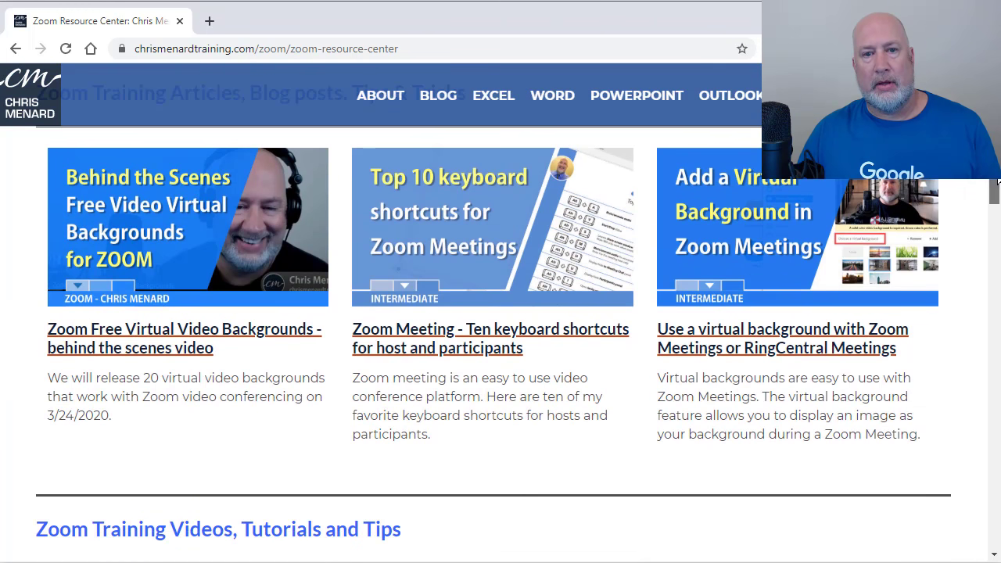
left_click(466, 237)
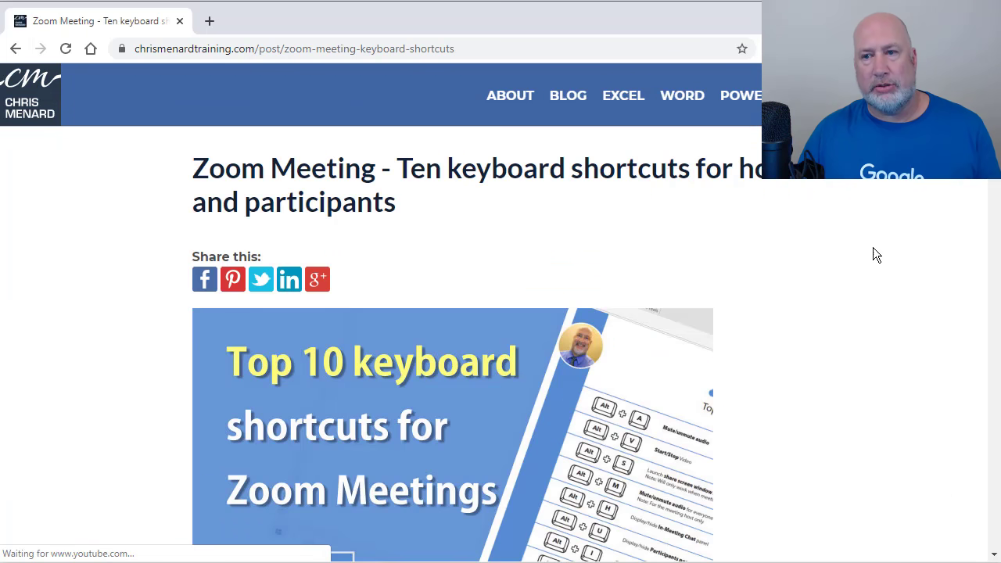
left_click_drag(996, 137, 997, 304)
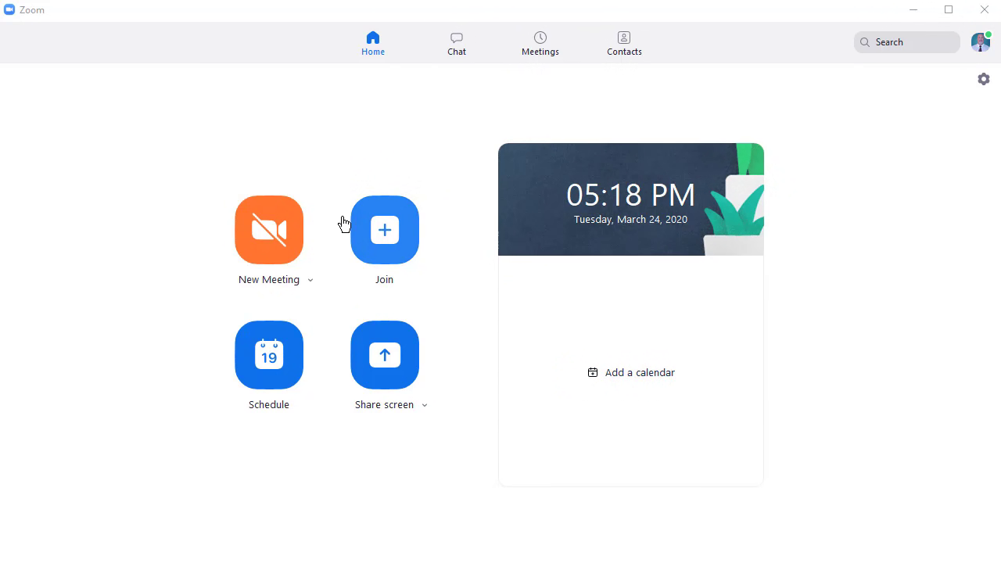
- Switch to Zoom, start a new meeting and dismiss the audio conference options
left_click(266, 249)
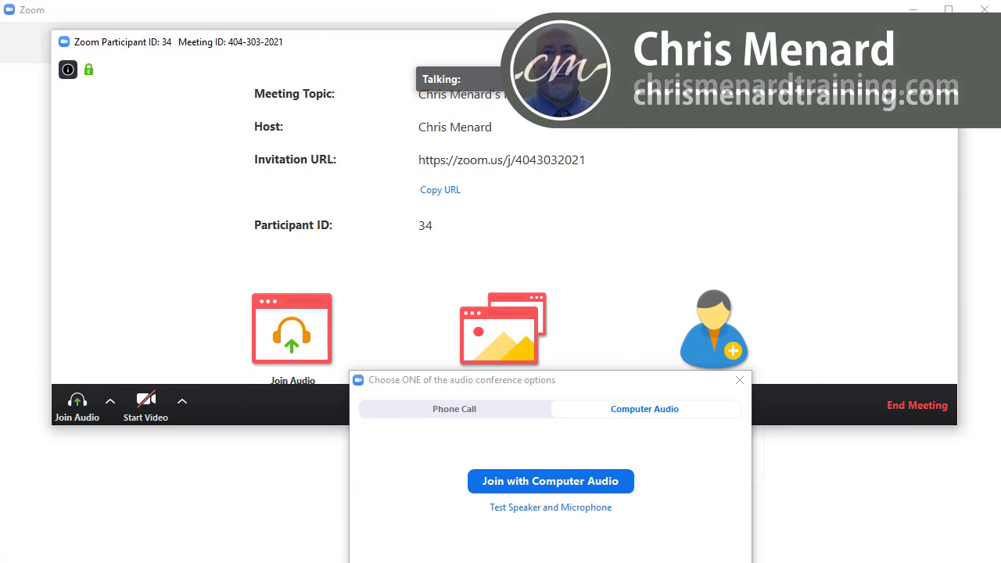
left_click(739, 381)
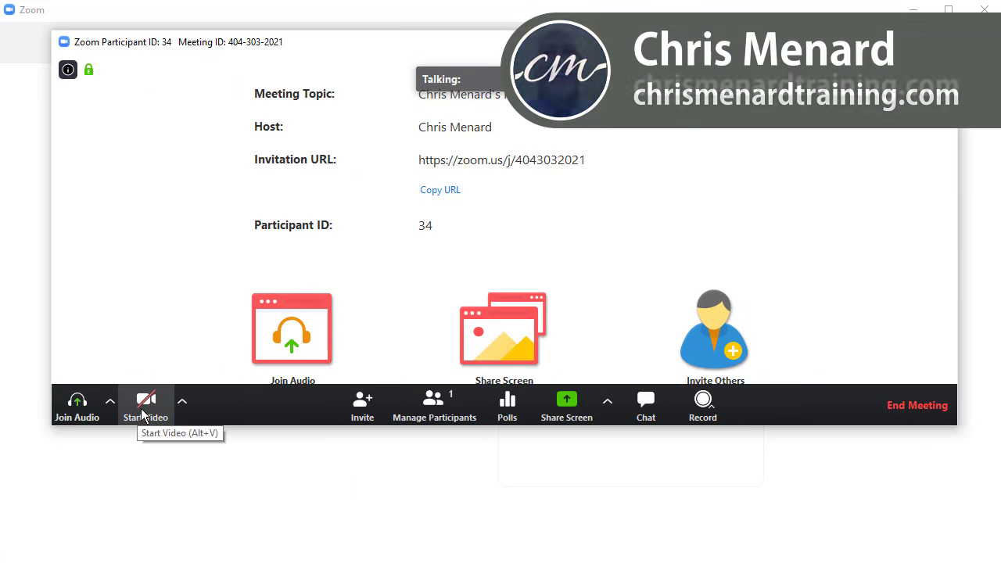
- Open the meeting's virtual background settings and move the Settings window up so the background list is fully visible
left_click(182, 403)
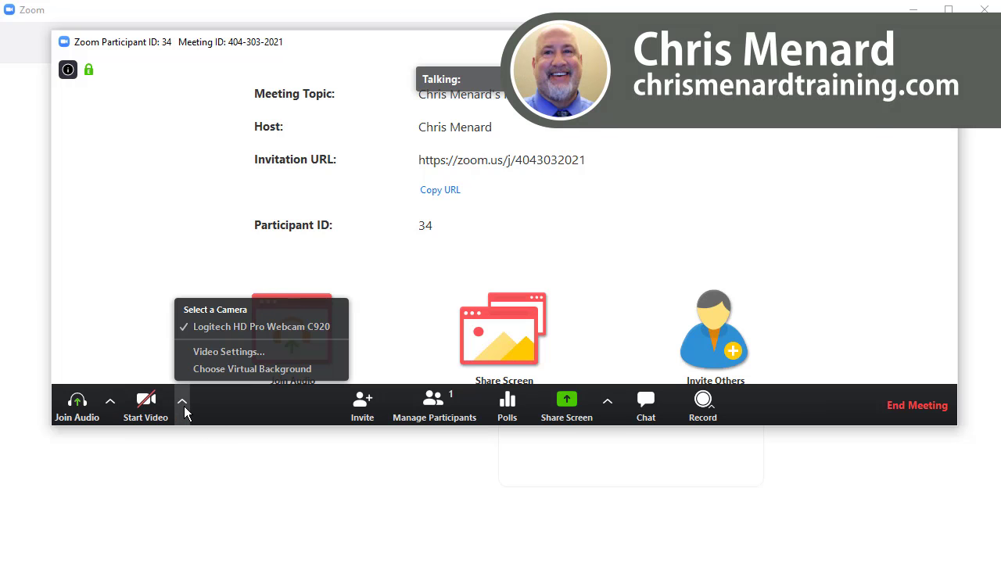
left_click(249, 370)
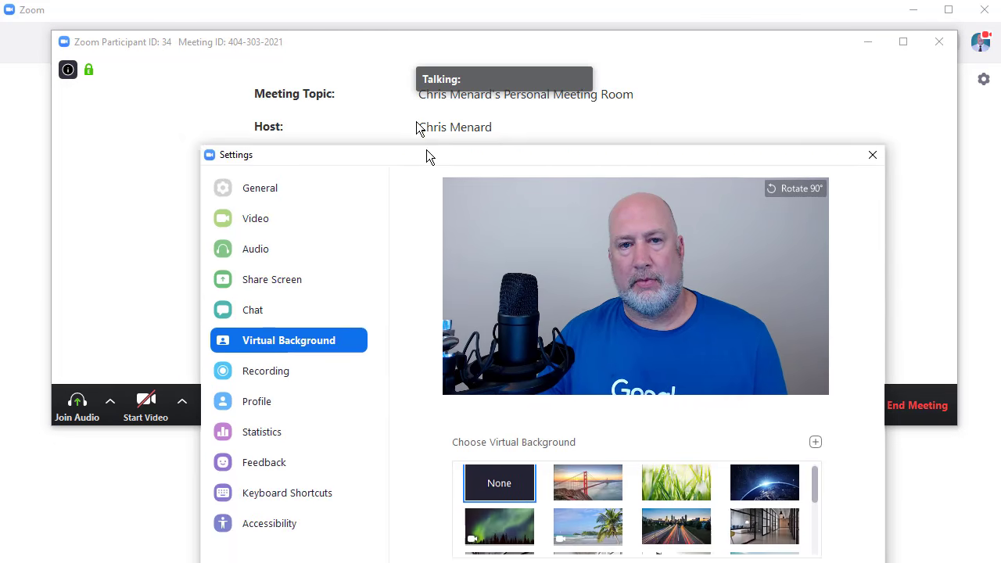
left_click_drag(426, 151, 408, 26)
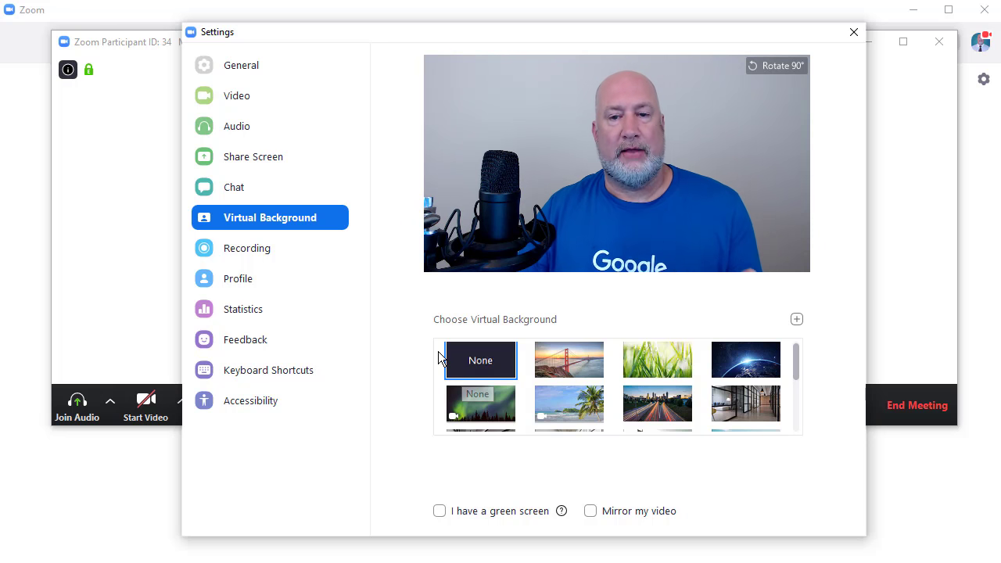
- Try the San Francisco, Grass and Earth-from-space images as virtual backgrounds, one after another
scroll(572, 378, "up", 1)
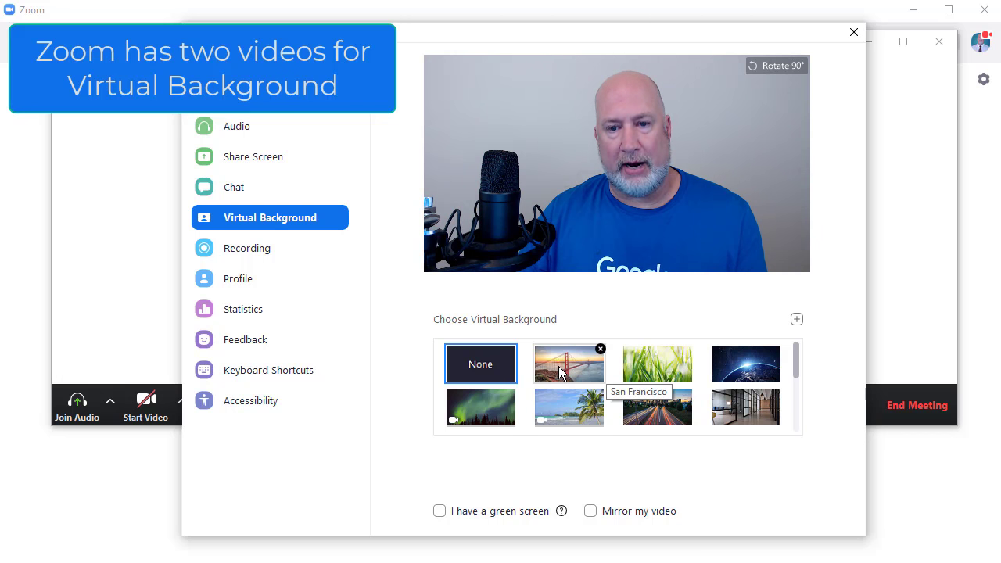
left_click(572, 374)
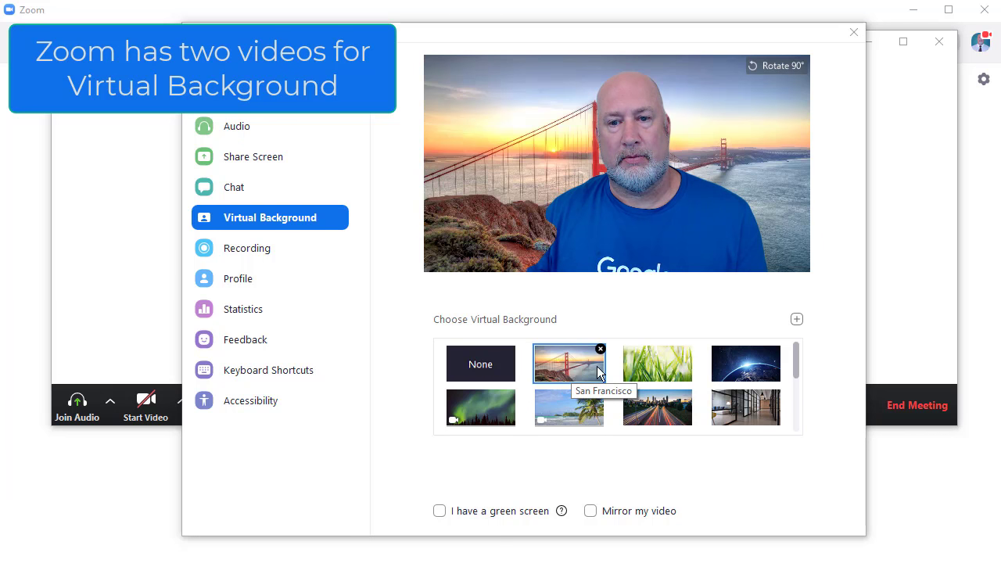
left_click(660, 373)
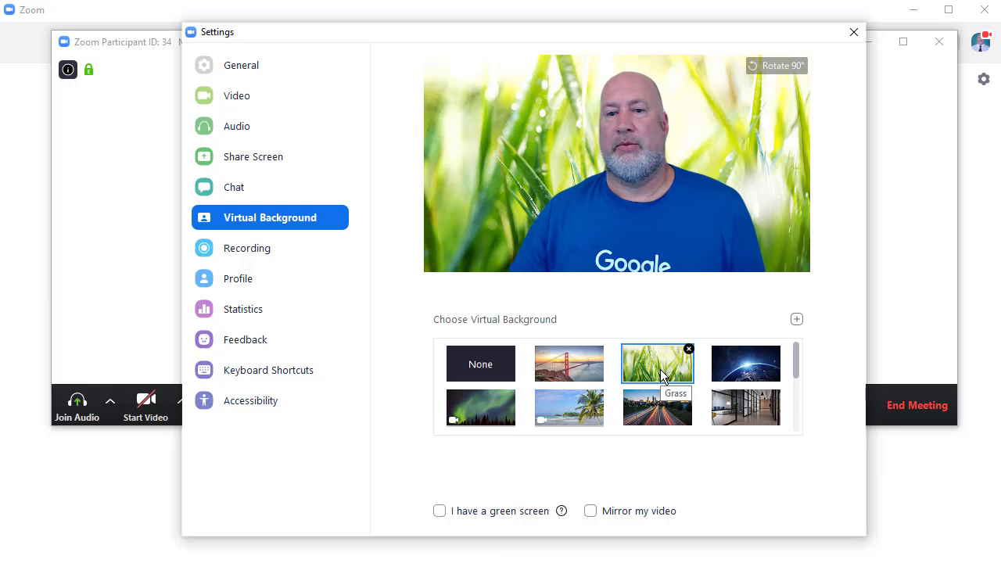
left_click(727, 379)
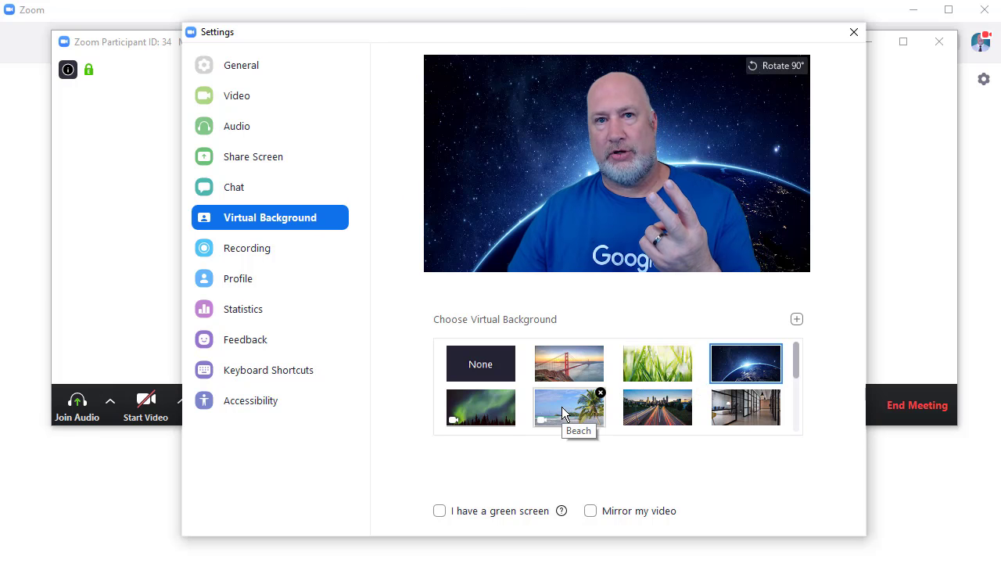
- Try the video backgrounds Northern Lights, Beach, Bird in a tree, Seaside rocks in Torquay and England field with sheep in turn
left_click(495, 423)
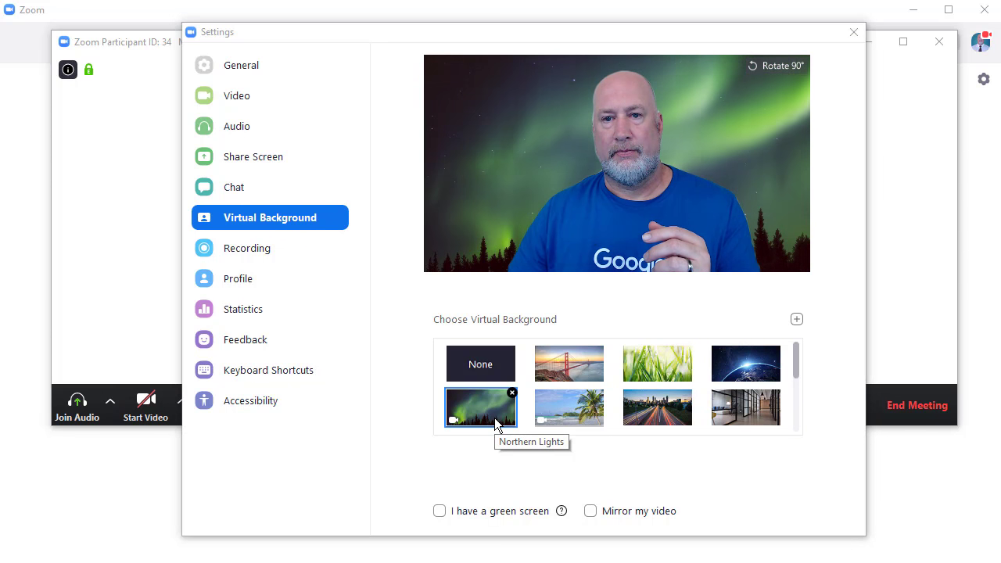
left_click(570, 412)
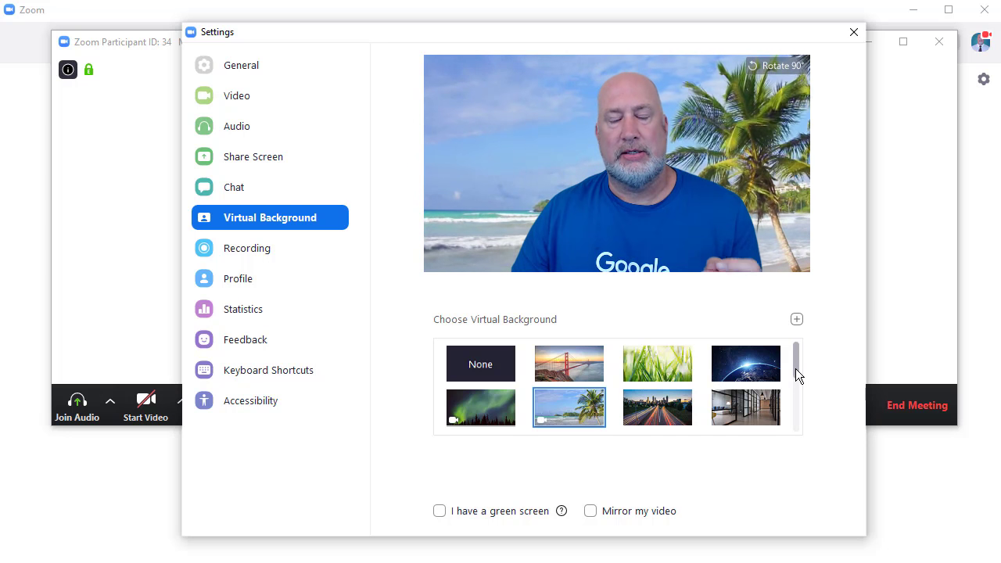
left_click_drag(795, 368, 805, 400)
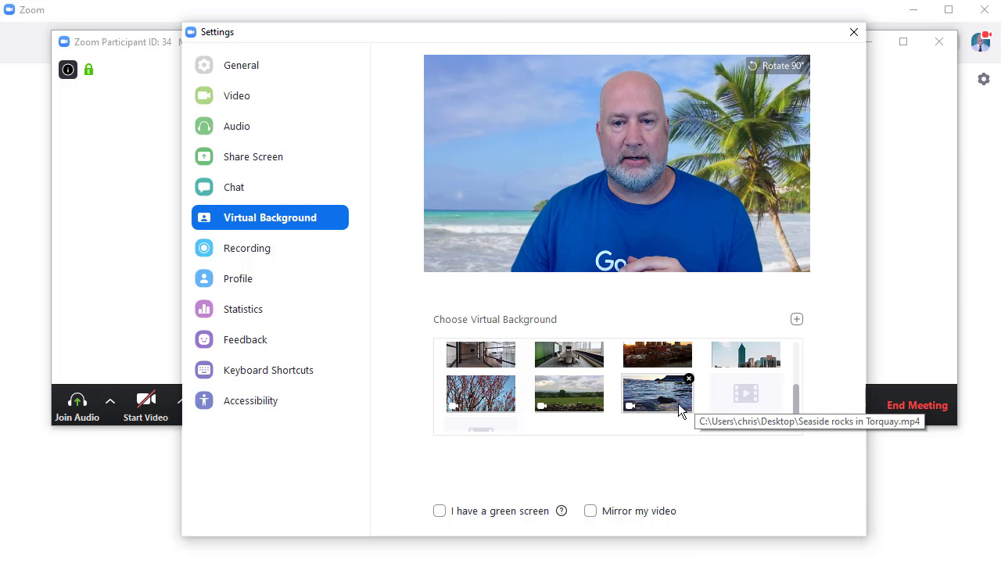
left_click(499, 403)
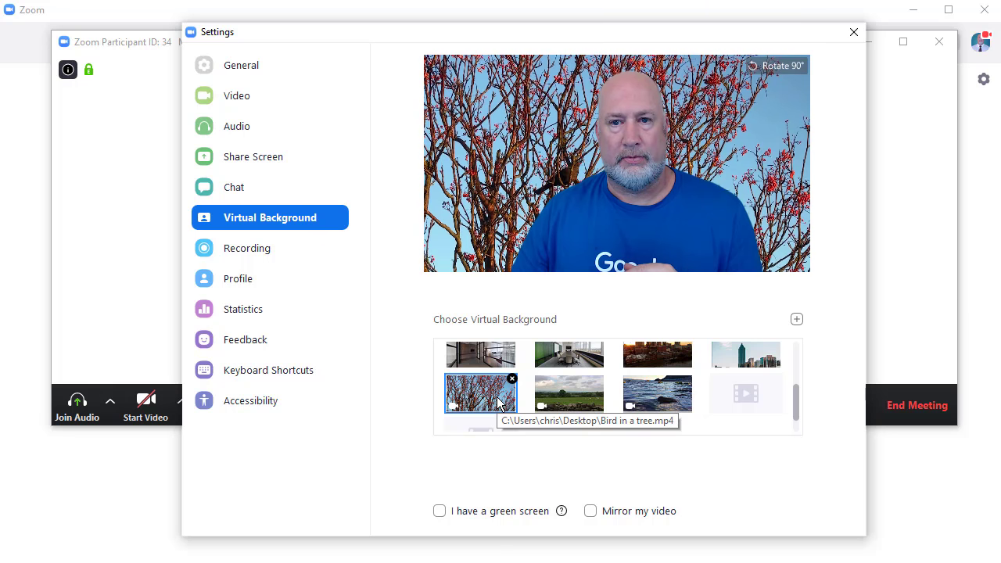
left_click(661, 398)
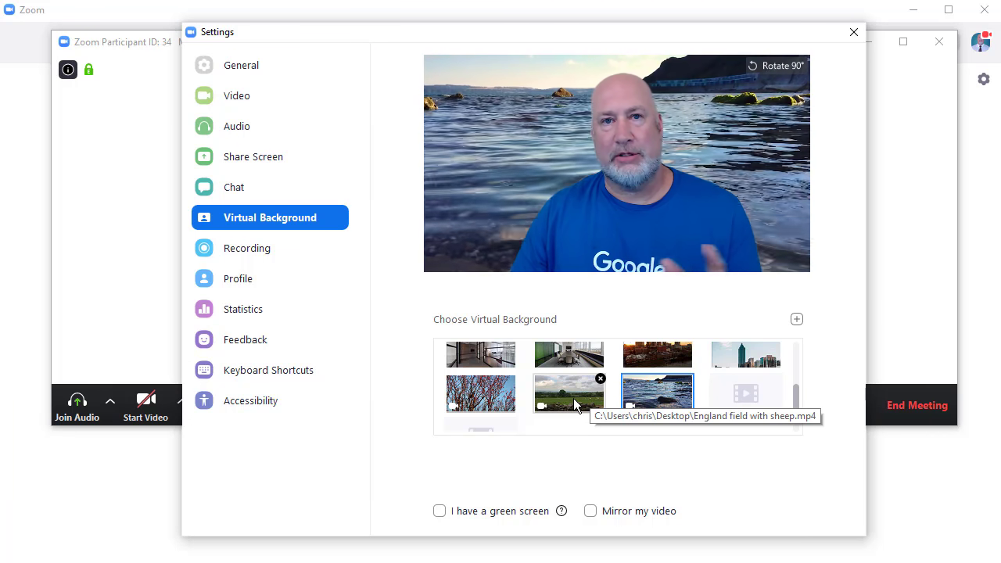
left_click(574, 400)
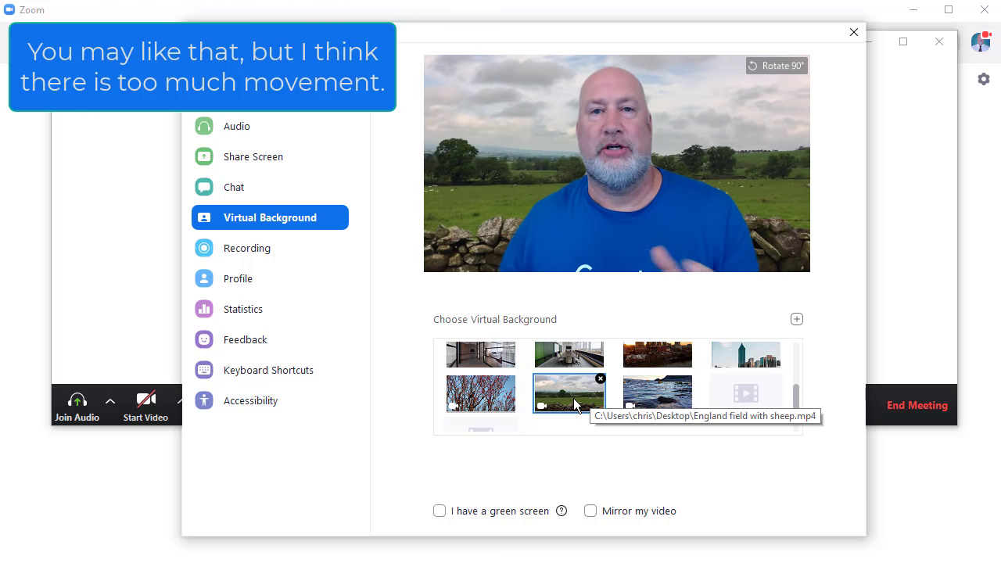
- Set the virtual background back to None
scroll(559, 374, "up", 3)
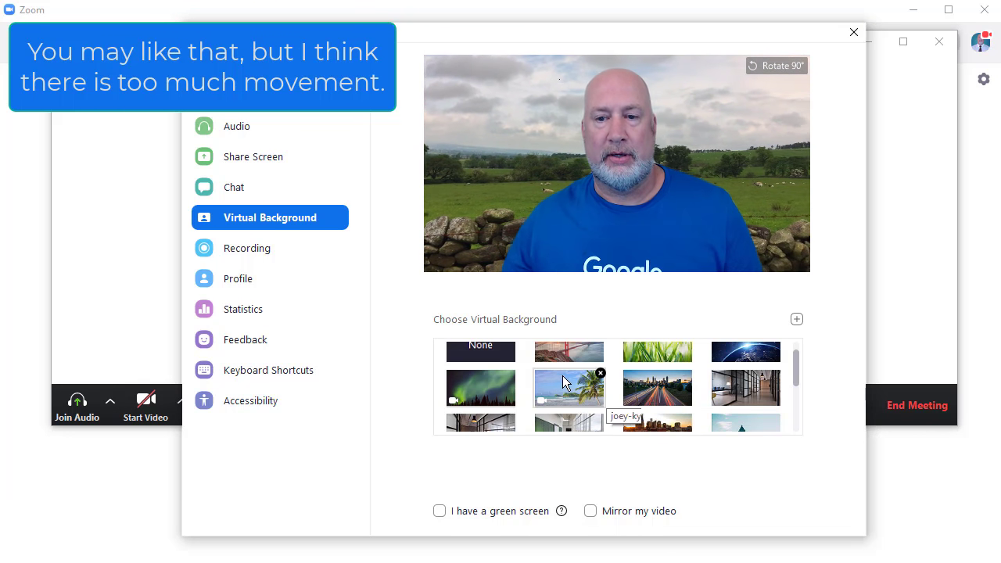
scroll(559, 374, "up", 1)
left_click(510, 357)
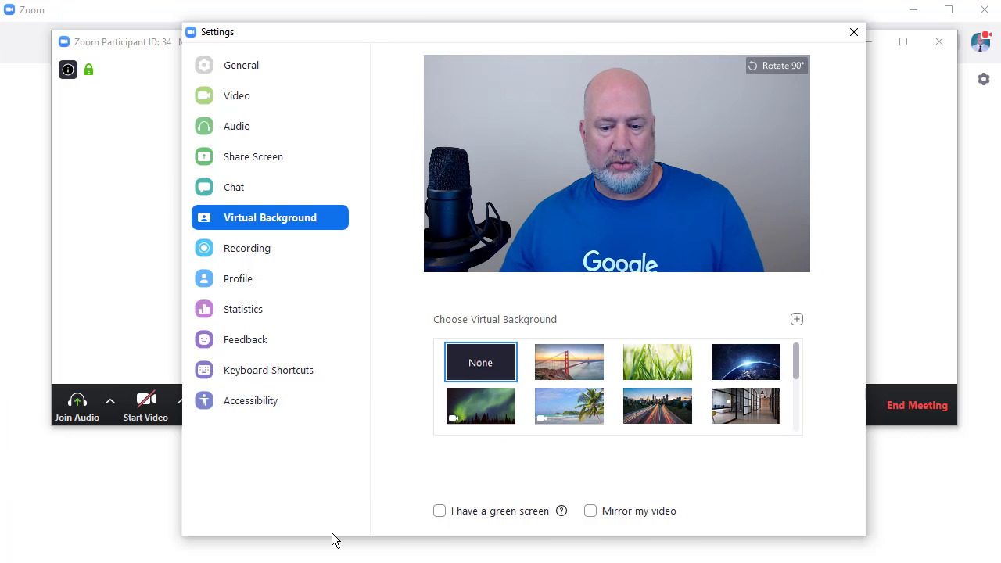
- Switch to the Zoom Resource Center page in the browser and clear the Zoom Settings and meeting windows out of the way
key("alt+Tab")
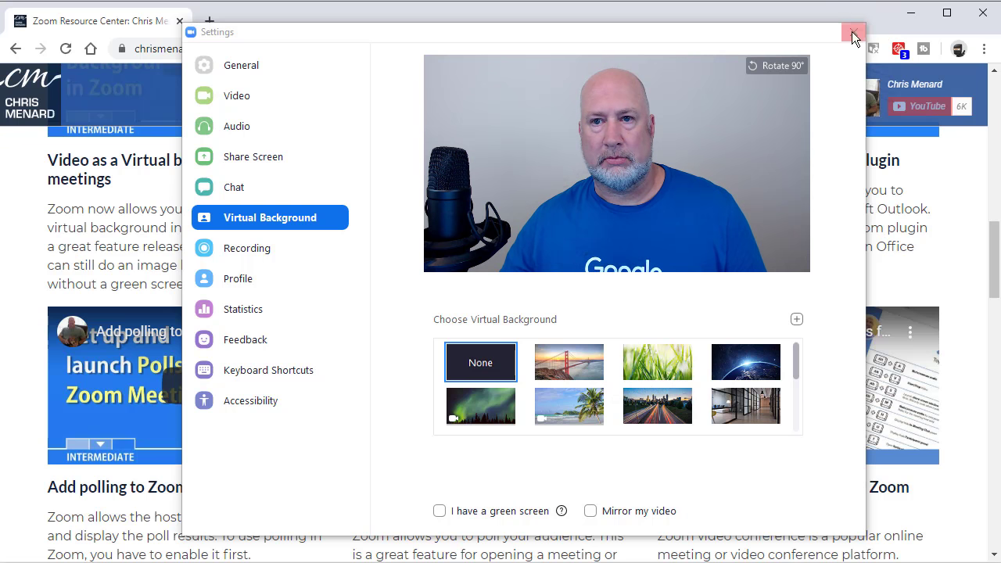
left_click_drag(782, 38, 603, 299)
left_click(675, 294)
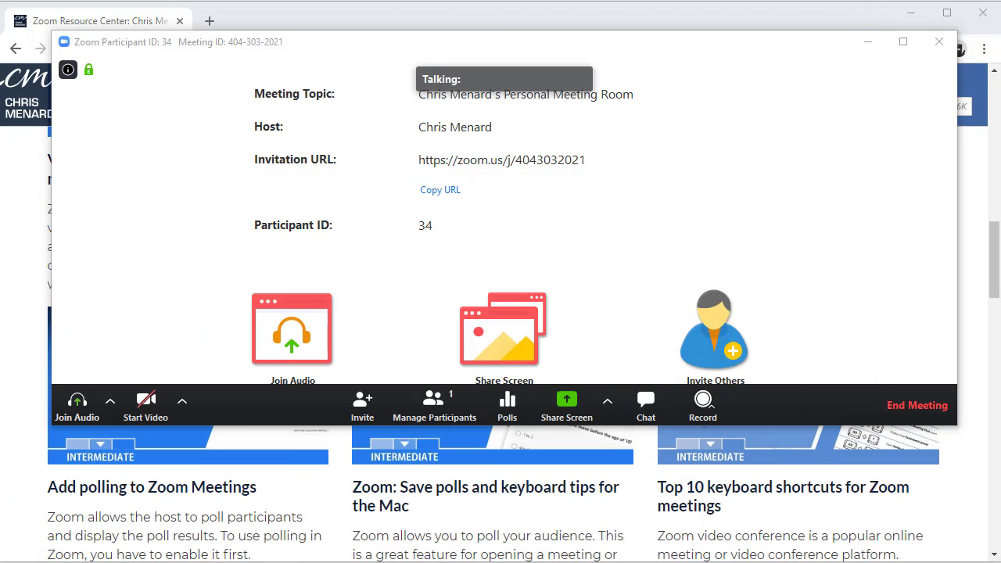
left_click(868, 42)
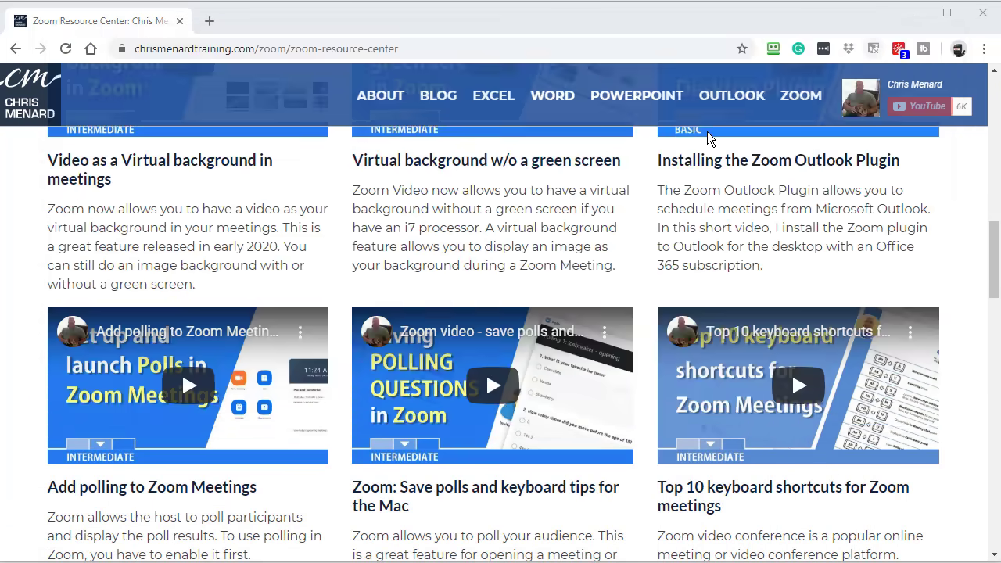
- Download the sunset video 022-sunset-torquay.mp4 from the page's Free Zoom Virtual Video Backgrounds section
scroll(548, 97, "up", 15)
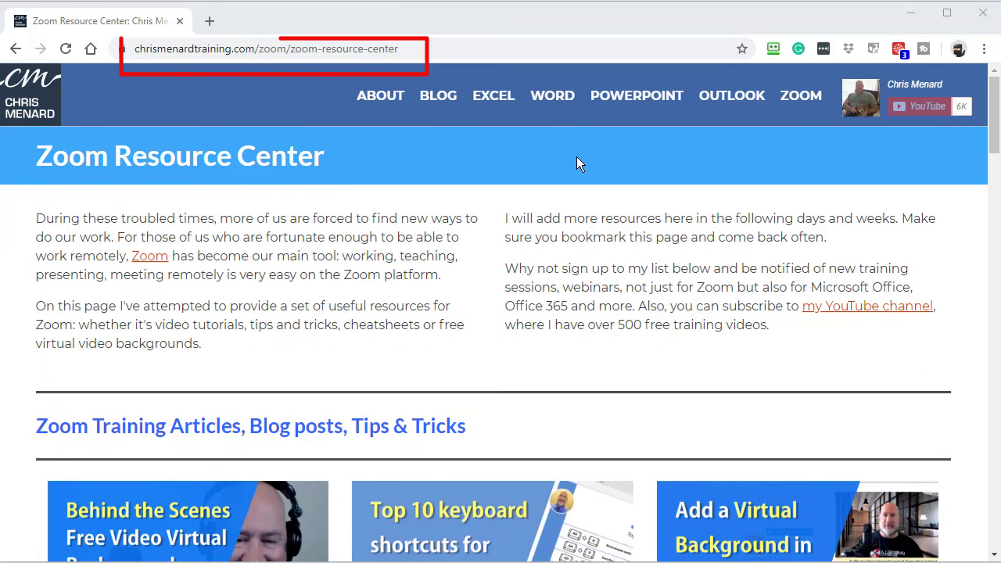
scroll(592, 191, "down", 12)
scroll(592, 201, "down", 5)
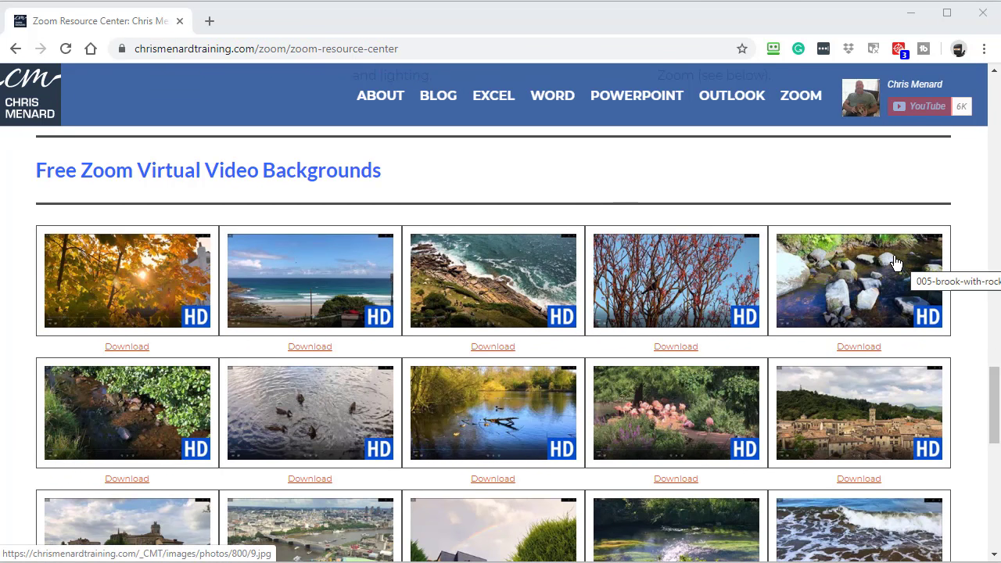
scroll(896, 264, "down", 6)
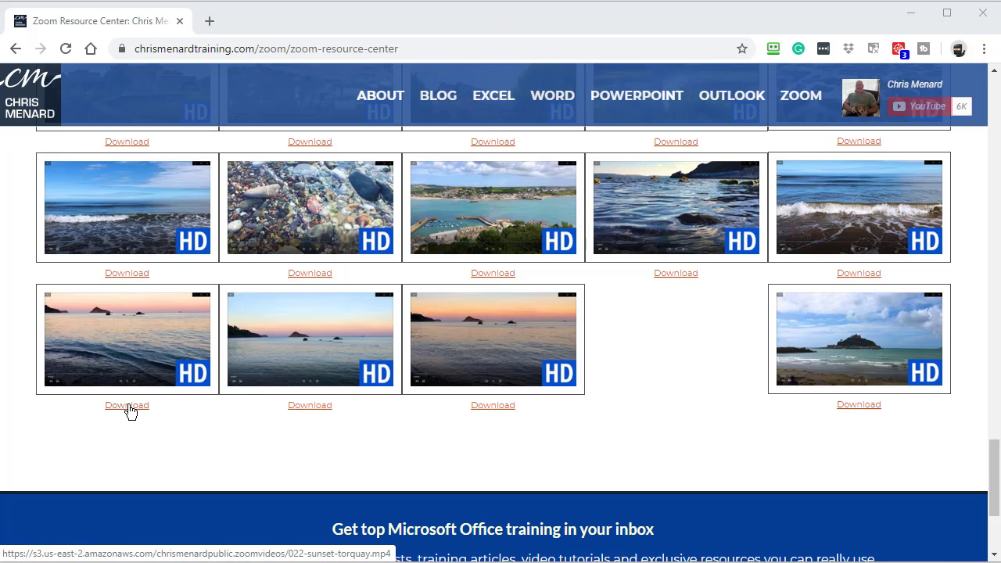
left_click(129, 408)
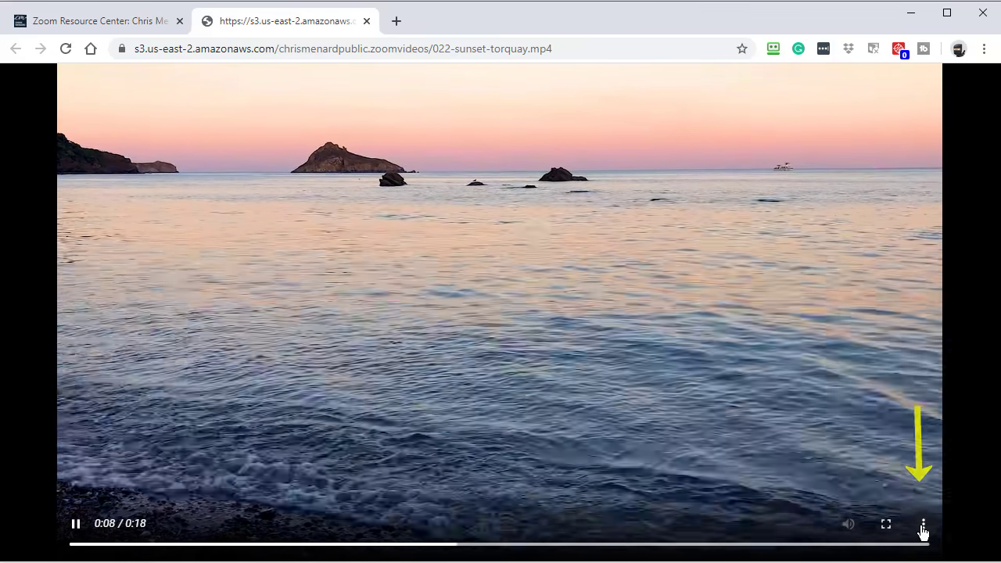
left_click(923, 526)
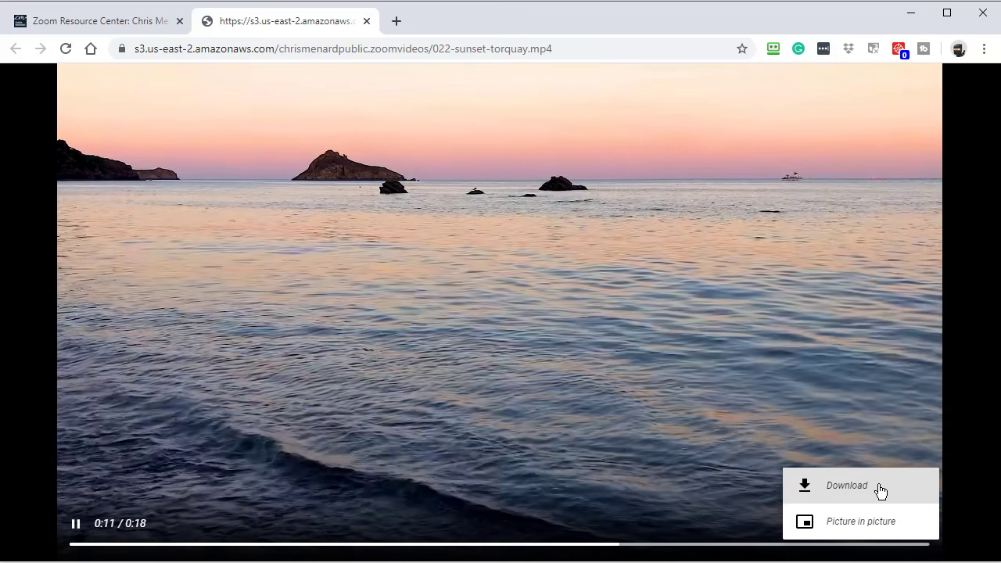
left_click(880, 488)
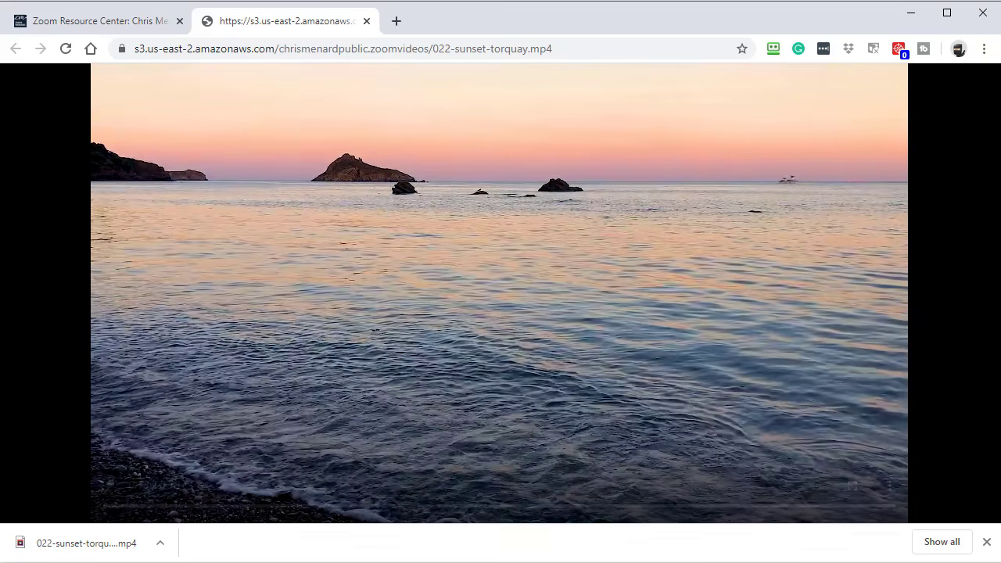
- Add the downloaded 022-sunset-torquay.mp4 from the Downloads folder as a video virtual background in the Zoom settings
left_click_drag(474, 559, 603, 18)
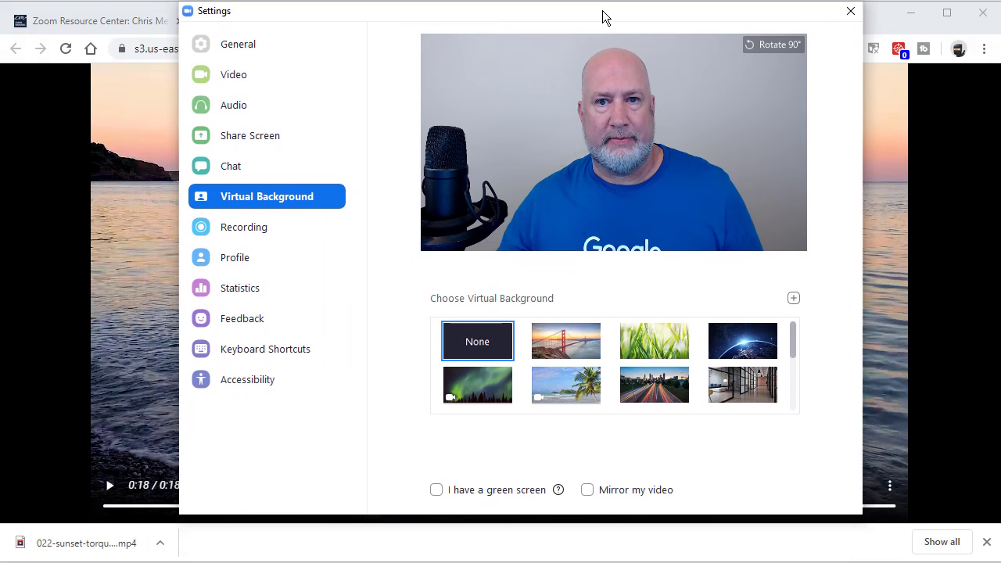
left_click(794, 299)
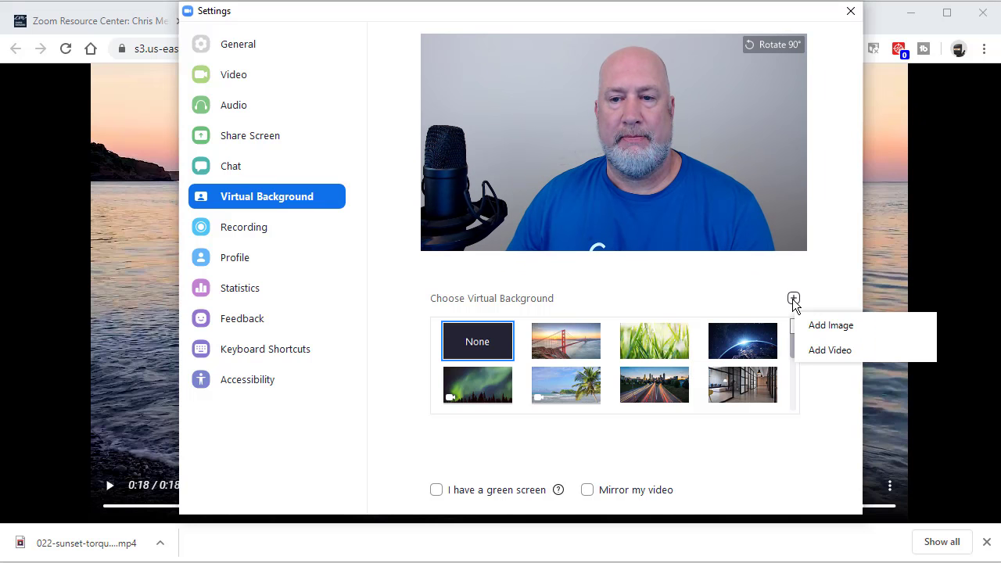
left_click(811, 356)
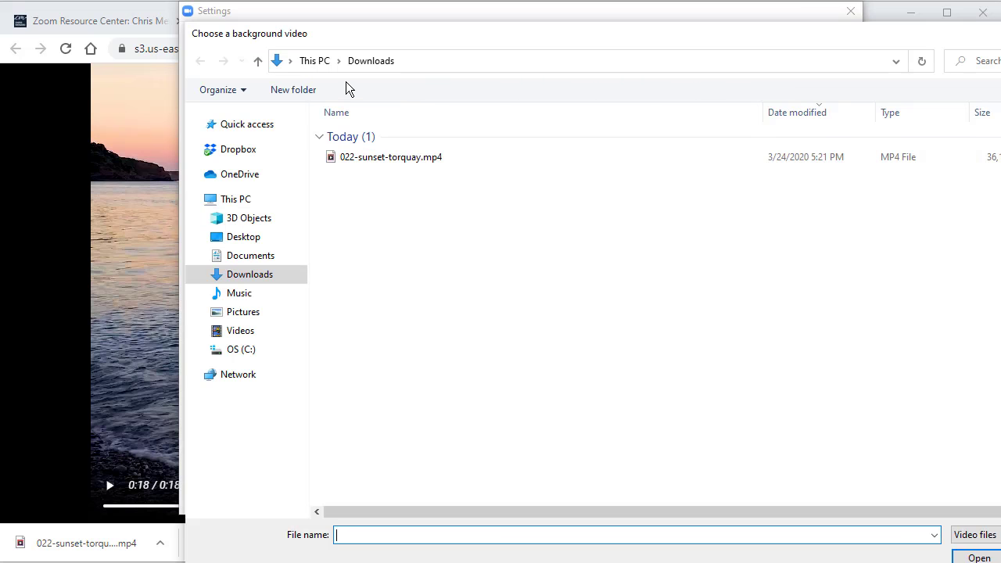
left_click(395, 159)
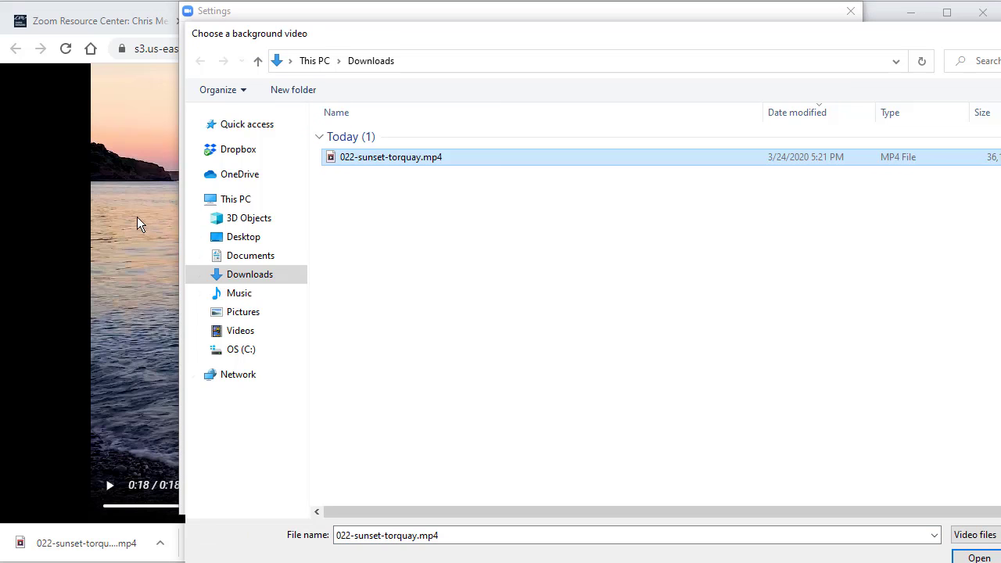
left_click(961, 559)
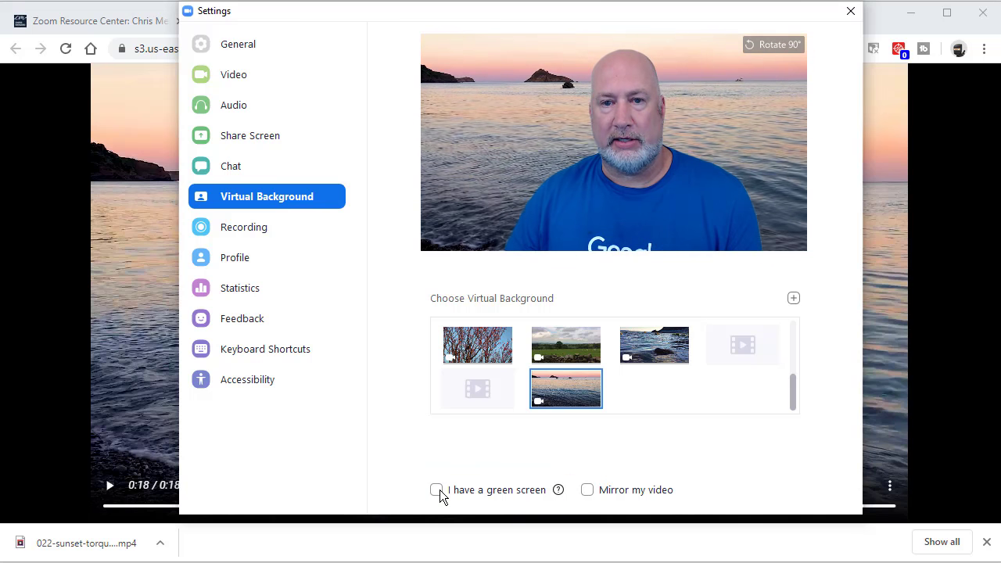
- Turn the green screen option on to preview its effect on the sunset background and turn it back off
left_click(439, 489)
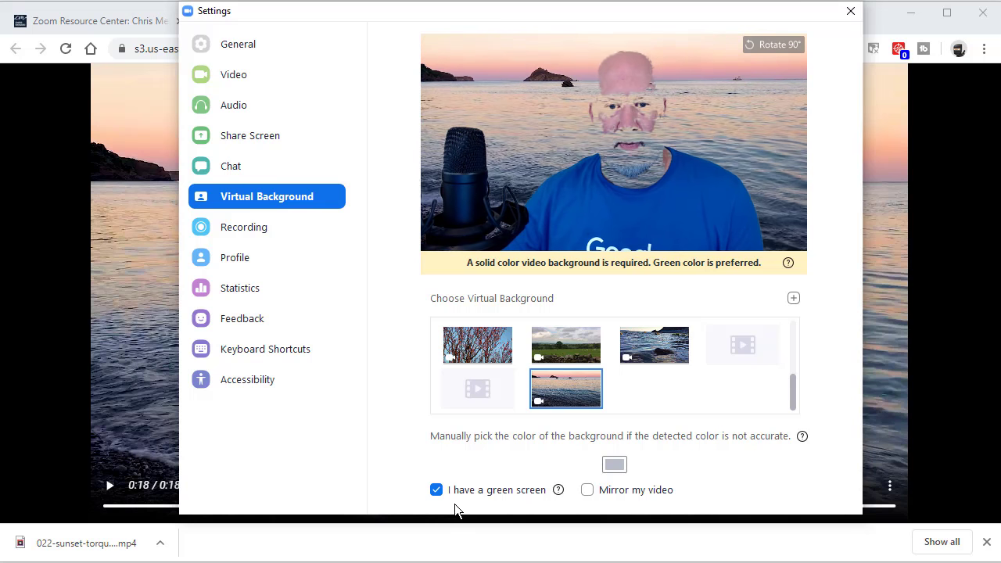
left_click(441, 491)
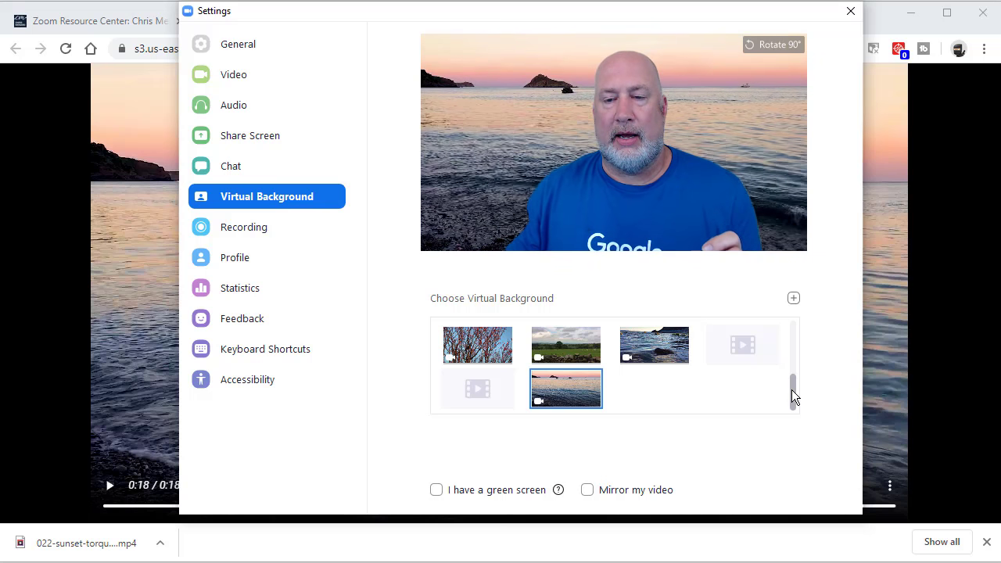
- Browse the virtual backgrounds, switch to None and reapply the sunset video
left_click_drag(792, 389, 798, 357)
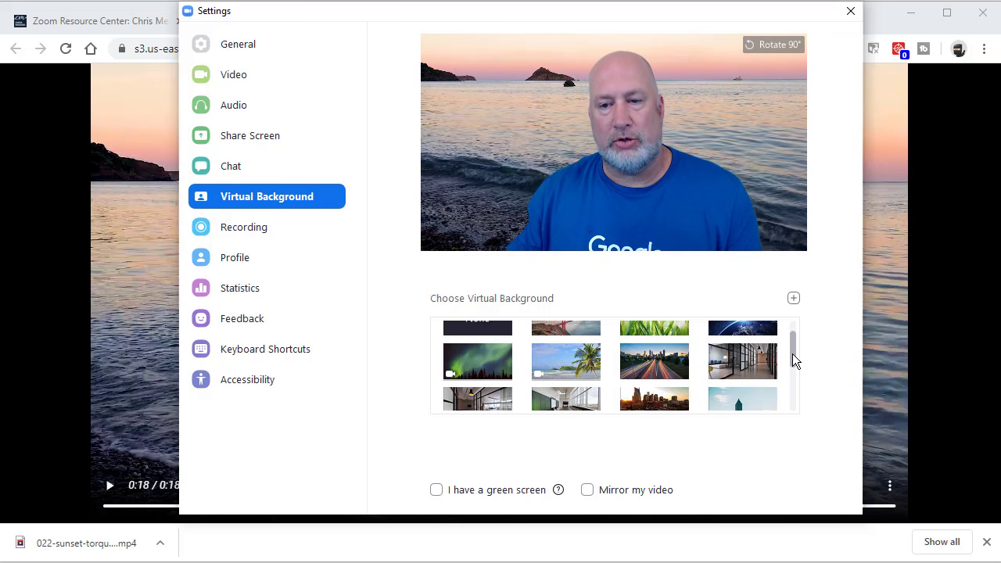
left_click_drag(792, 353, 797, 404)
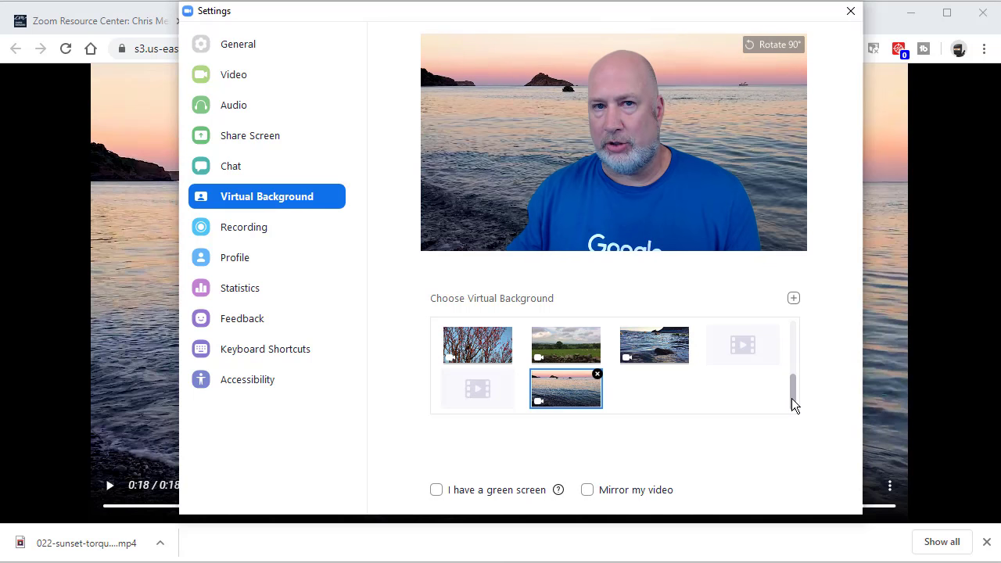
left_click_drag(795, 404, 795, 345)
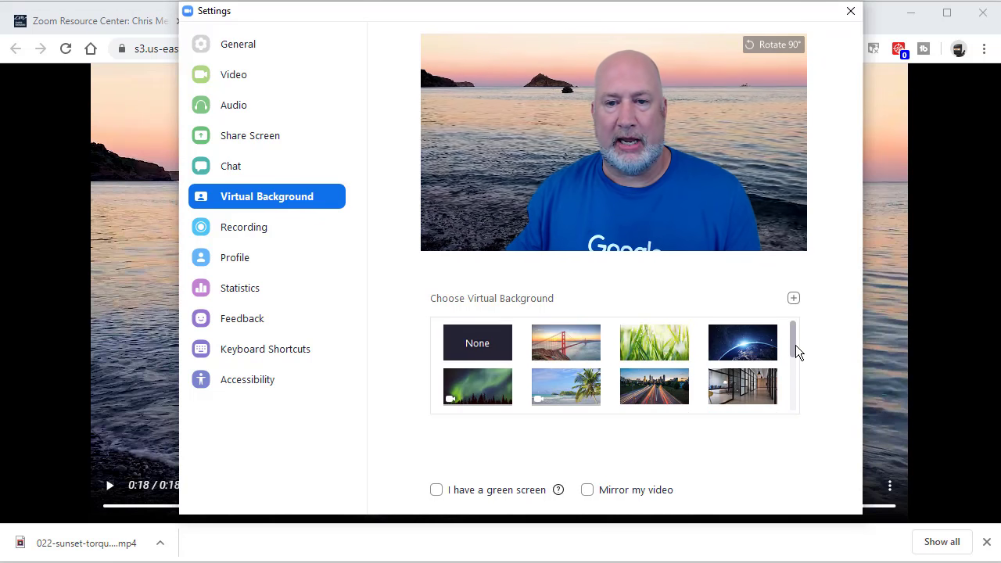
left_click(502, 356)
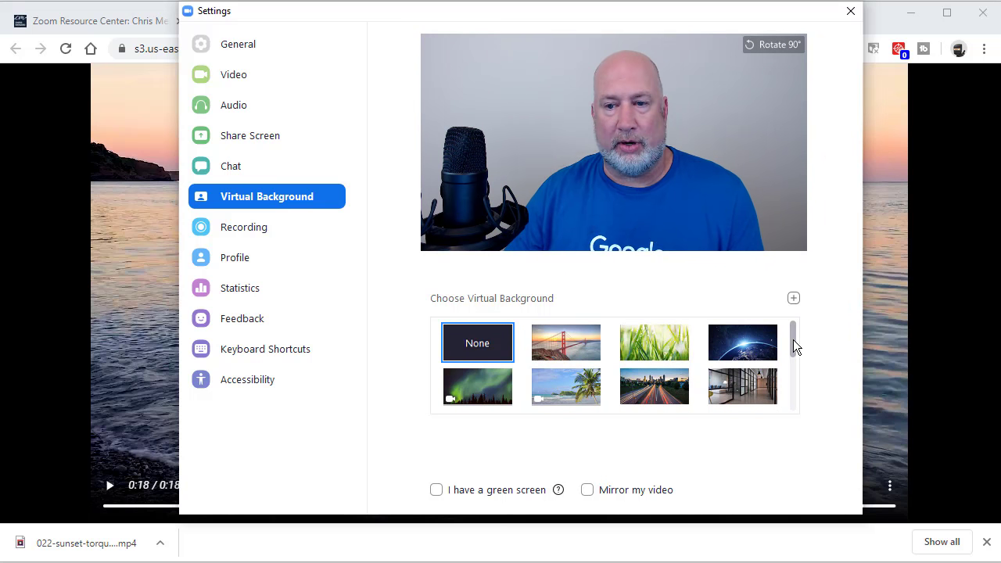
left_click_drag(793, 339, 725, 402)
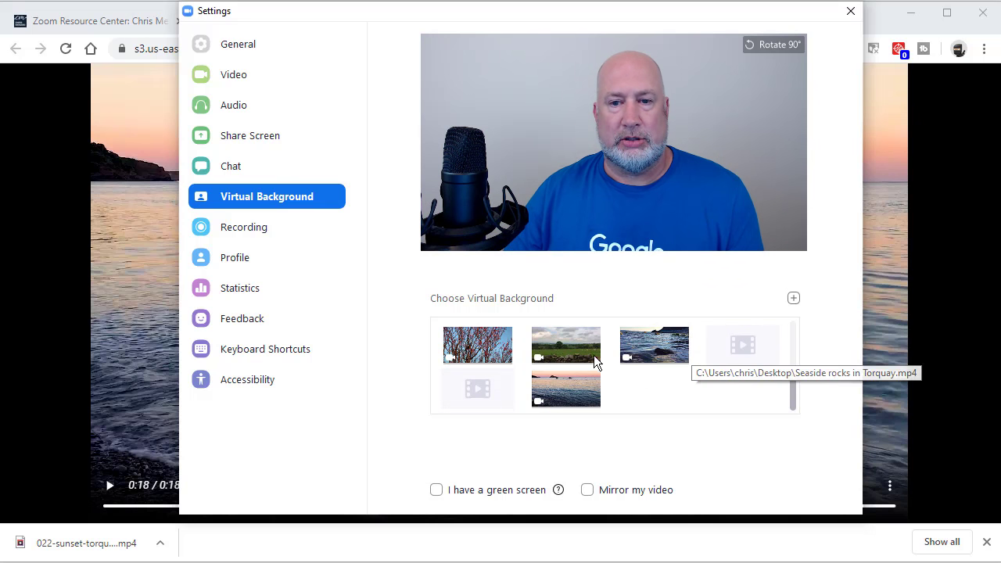
left_click(560, 395)
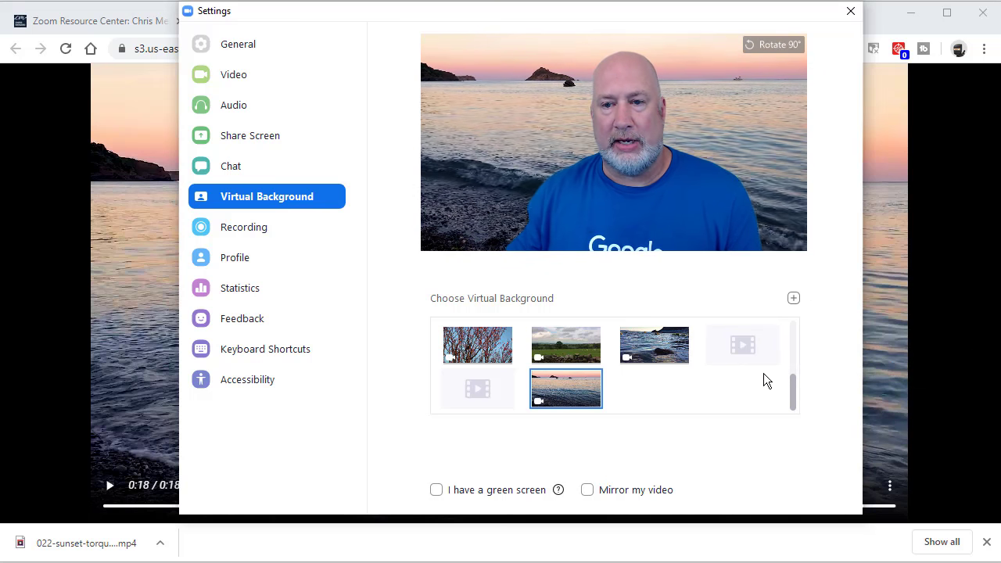
- Set the virtual background to None and close the Zoom settings
scroll(632, 367, "up", 3)
left_click(497, 348)
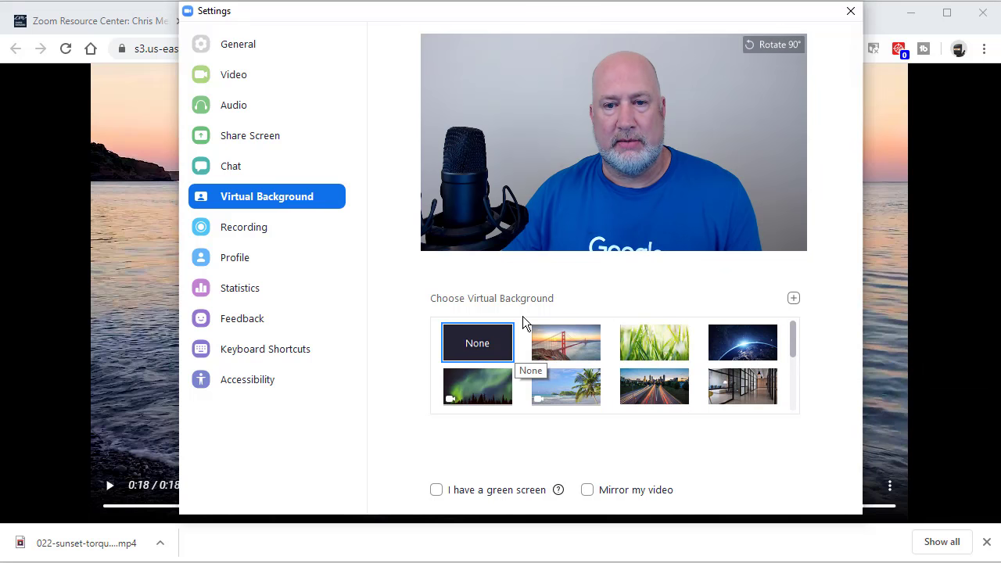
left_click(849, 20)
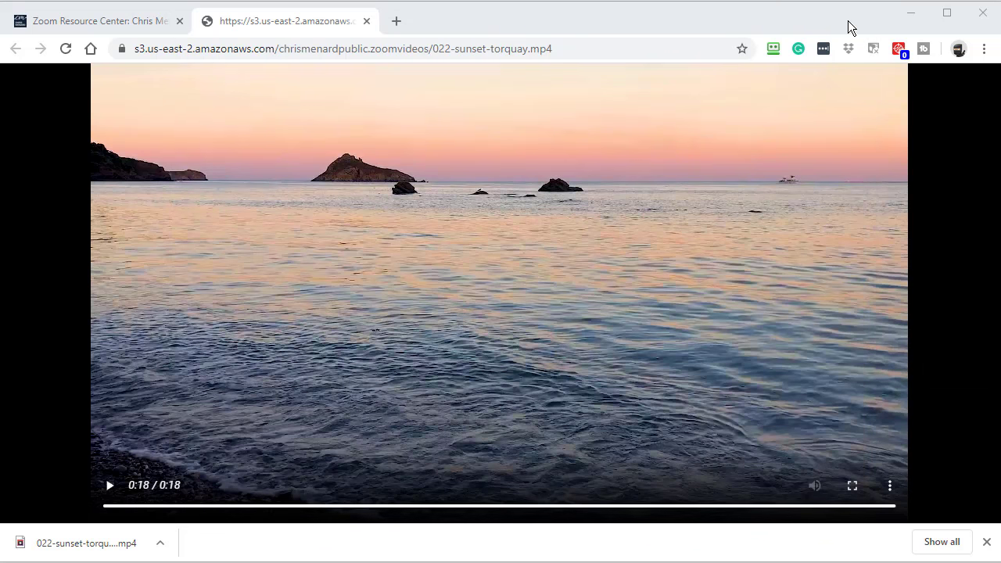
- Download 003-beach-shore-cliff-st-michael-mount.mp4 from the Free Zoom Virtual Video Backgrounds section of the Zoom Resource Center page
left_click(86, 22)
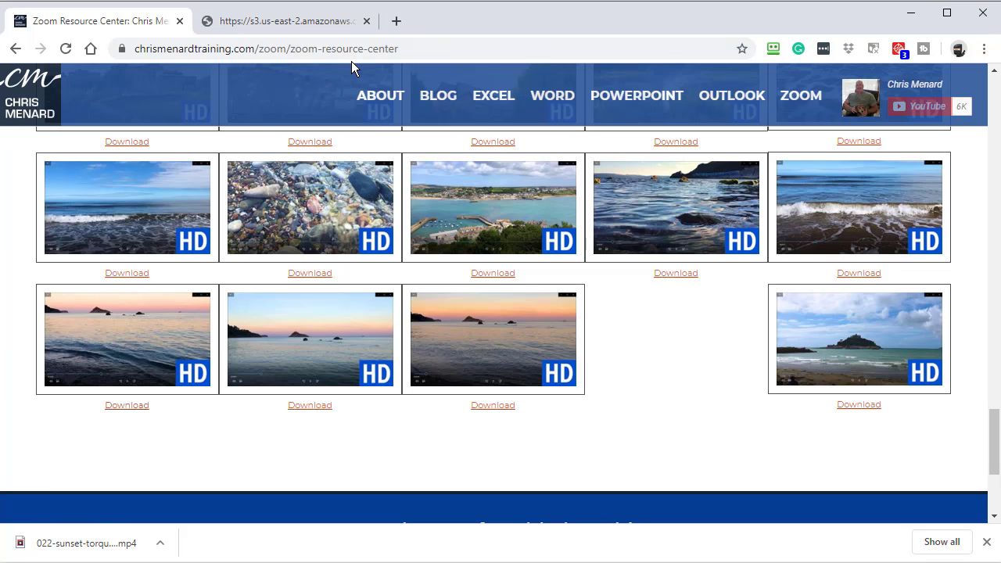
left_click_drag(992, 456, 992, 398)
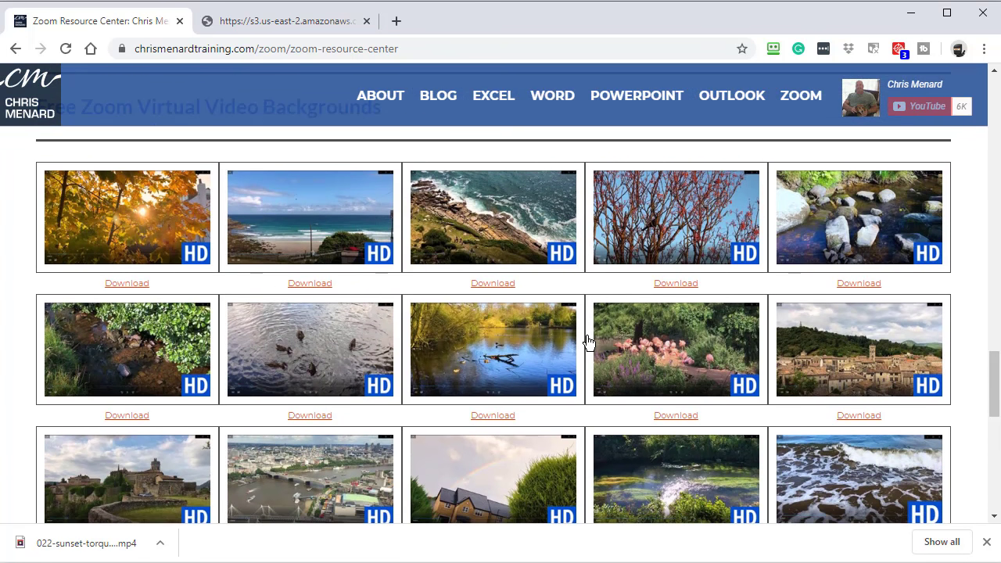
left_click(493, 284)
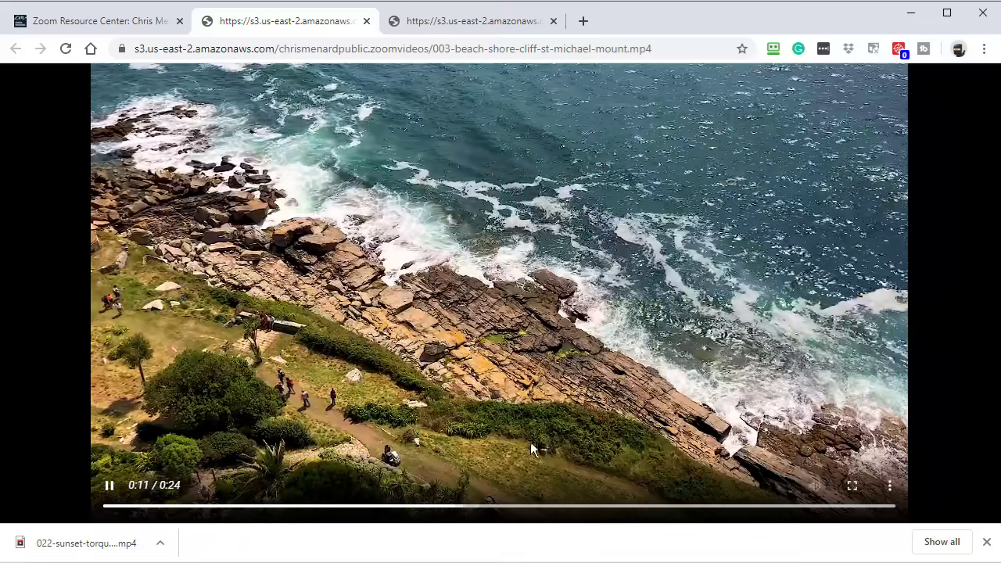
left_click(889, 488)
left_click(831, 451)
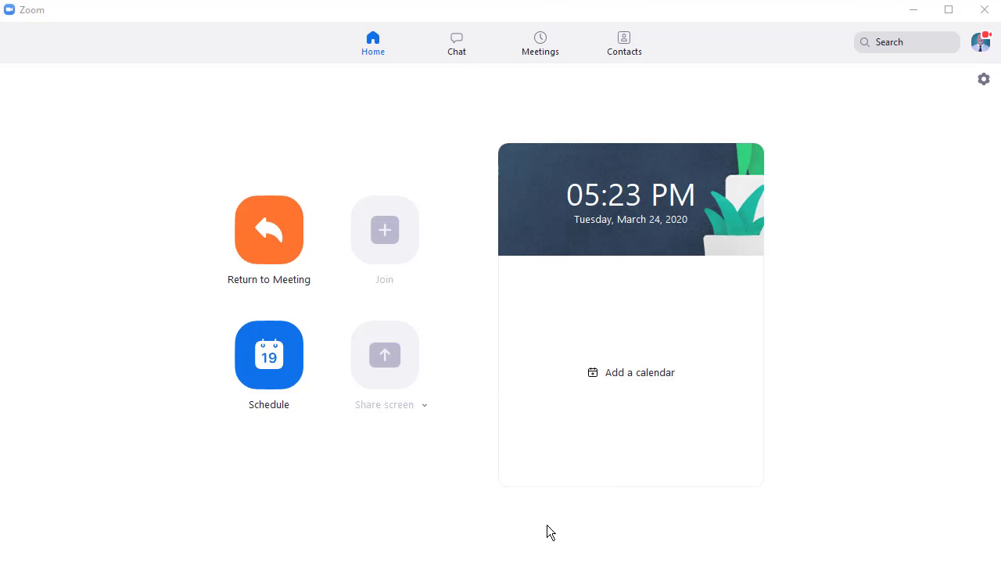
- Return to the running Zoom meeting and open its virtual background settings, moving the window fully into view
left_click(266, 248)
left_click(186, 404)
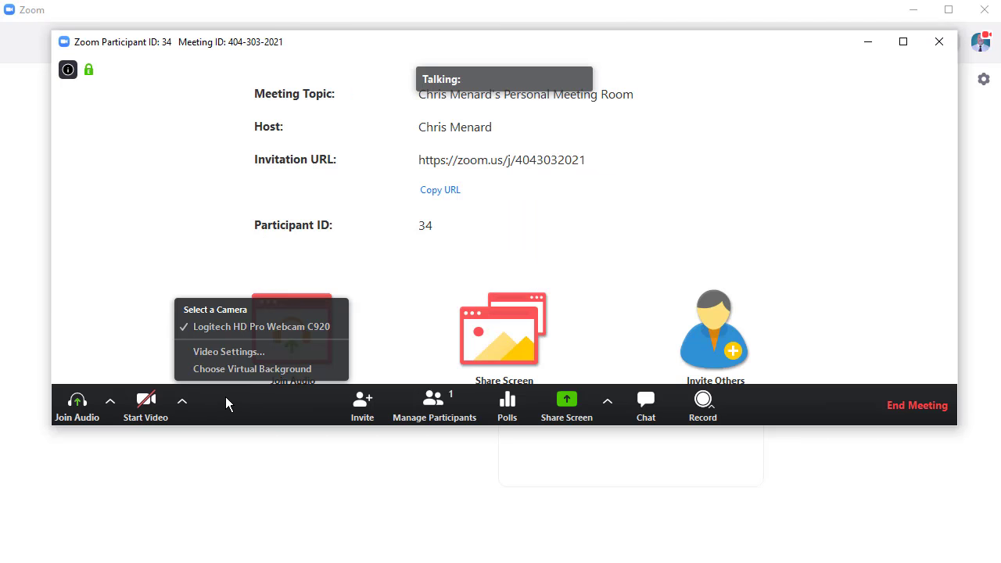
left_click(252, 368)
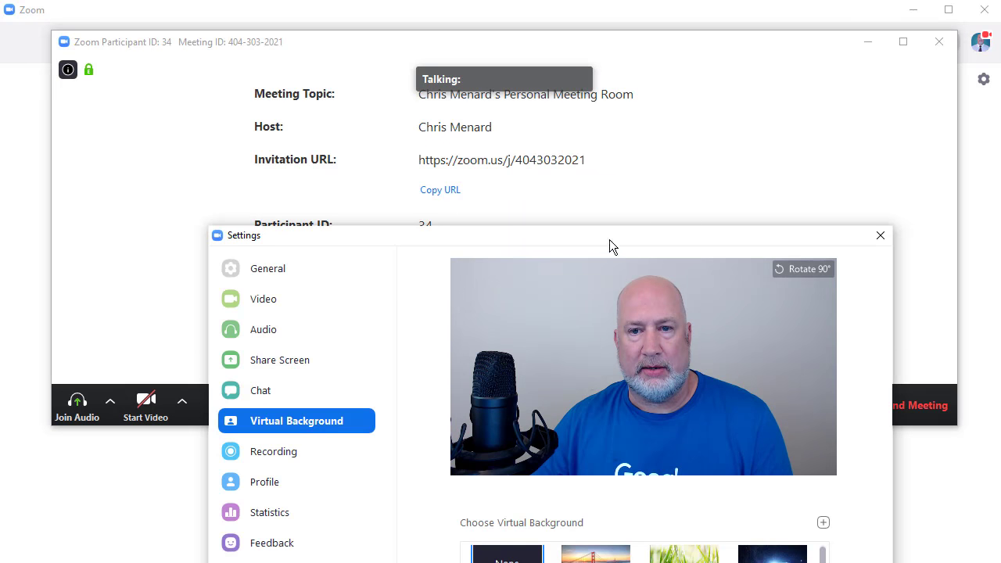
left_click_drag(540, 236, 462, 25)
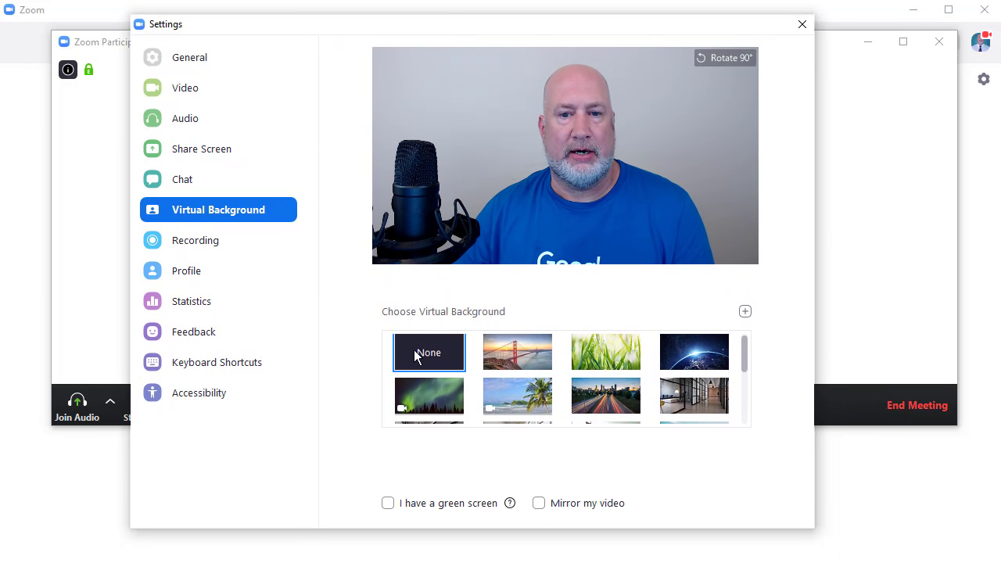
- Add 003-beach-shore-cliff-st-michael-mount.mp4 from the Downloads folder as a video virtual background
left_click(744, 311)
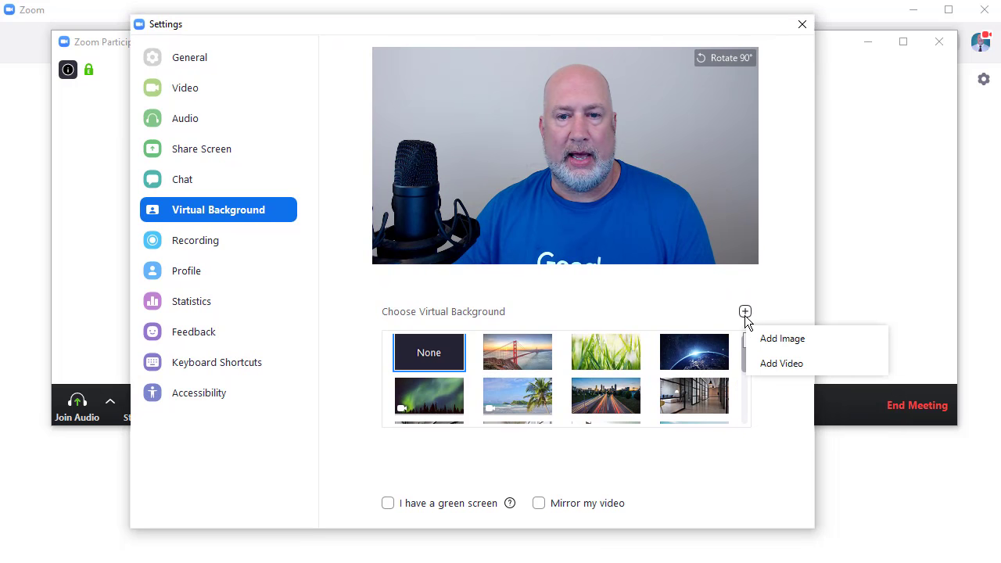
left_click(776, 360)
left_click(399, 170)
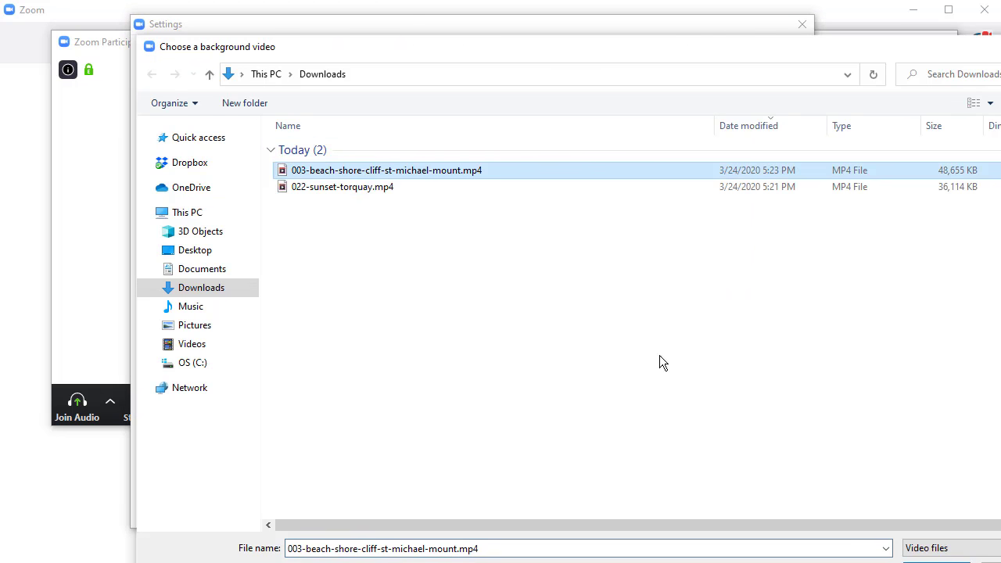
left_click(929, 560)
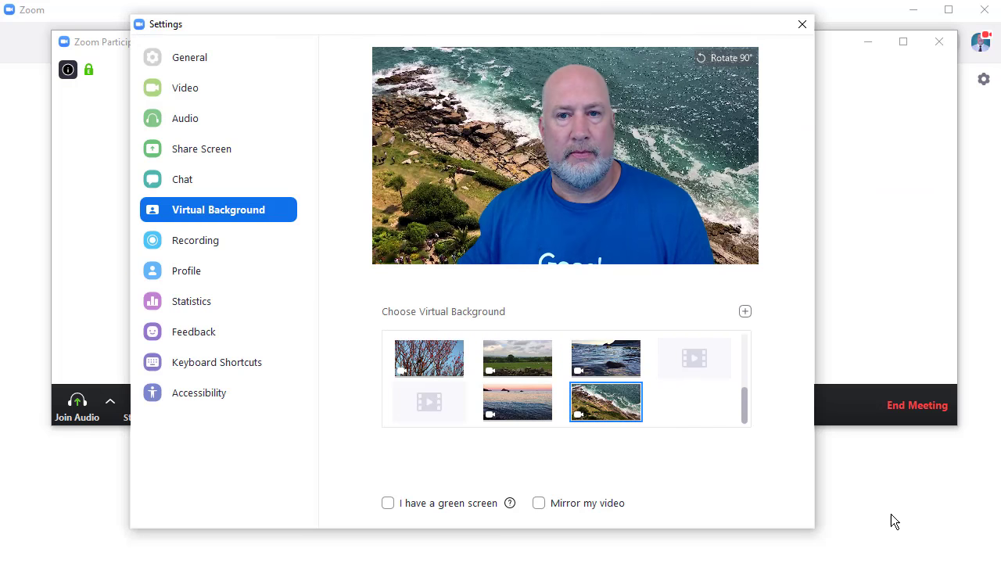